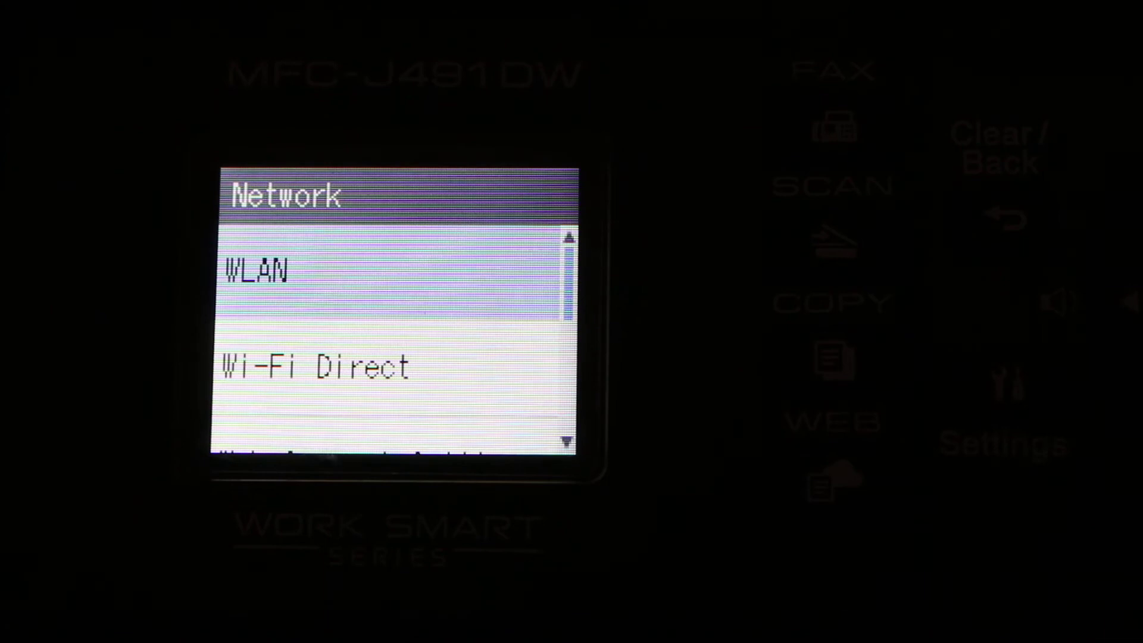
# Step: Launch the WLAN Setup Wizard from the Network menu's WLAN settings
pyautogui.press('Return')
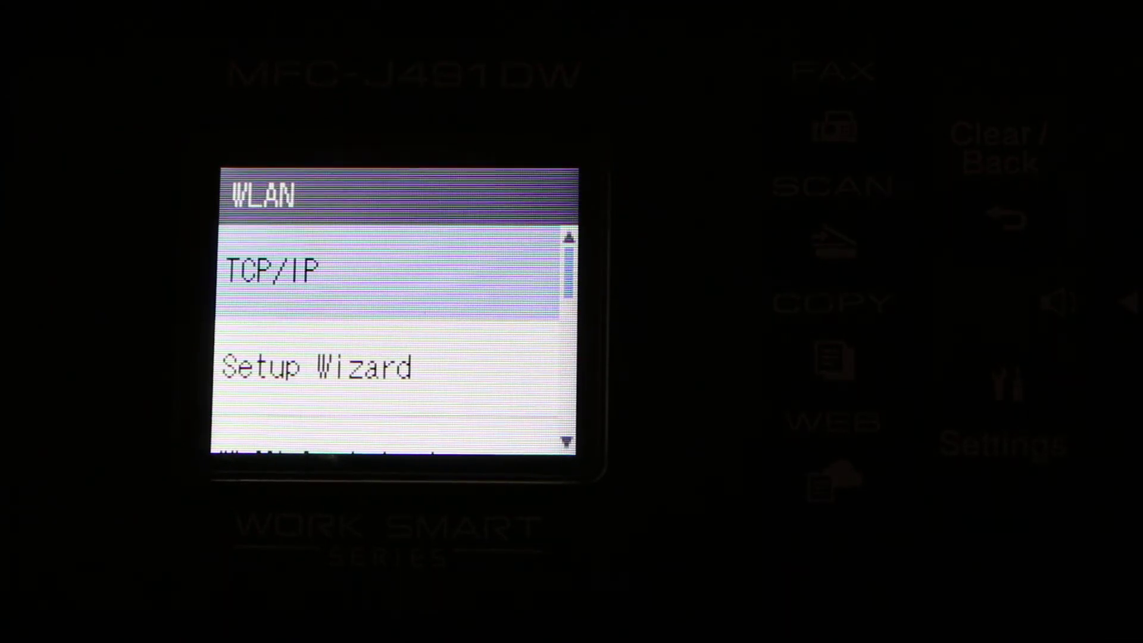
pyautogui.press('Down')
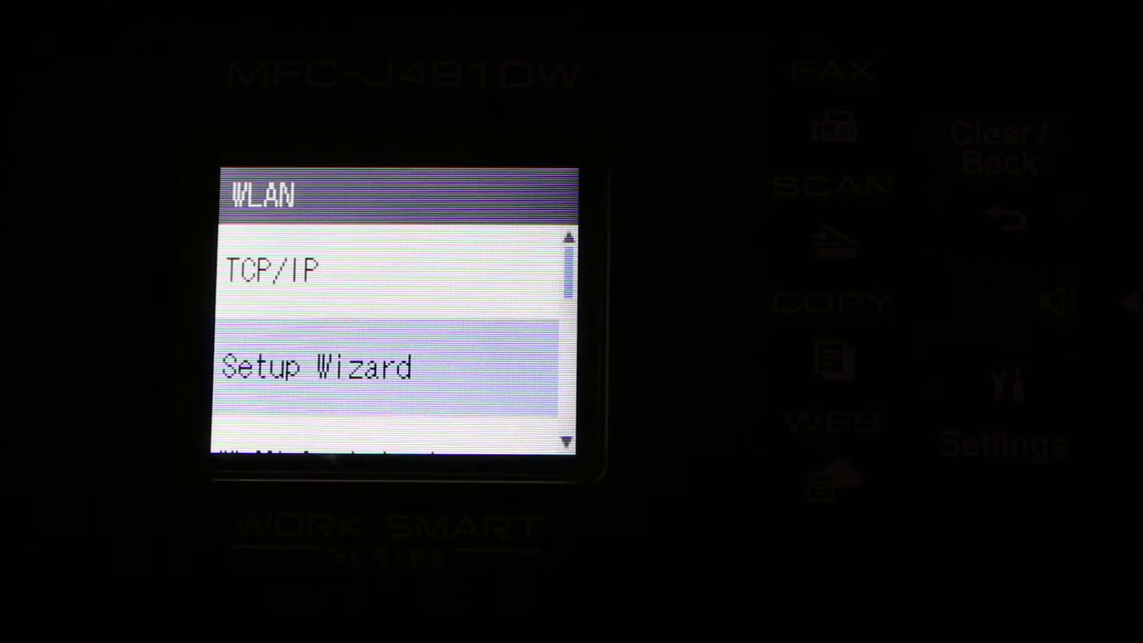
pyautogui.press('Return')
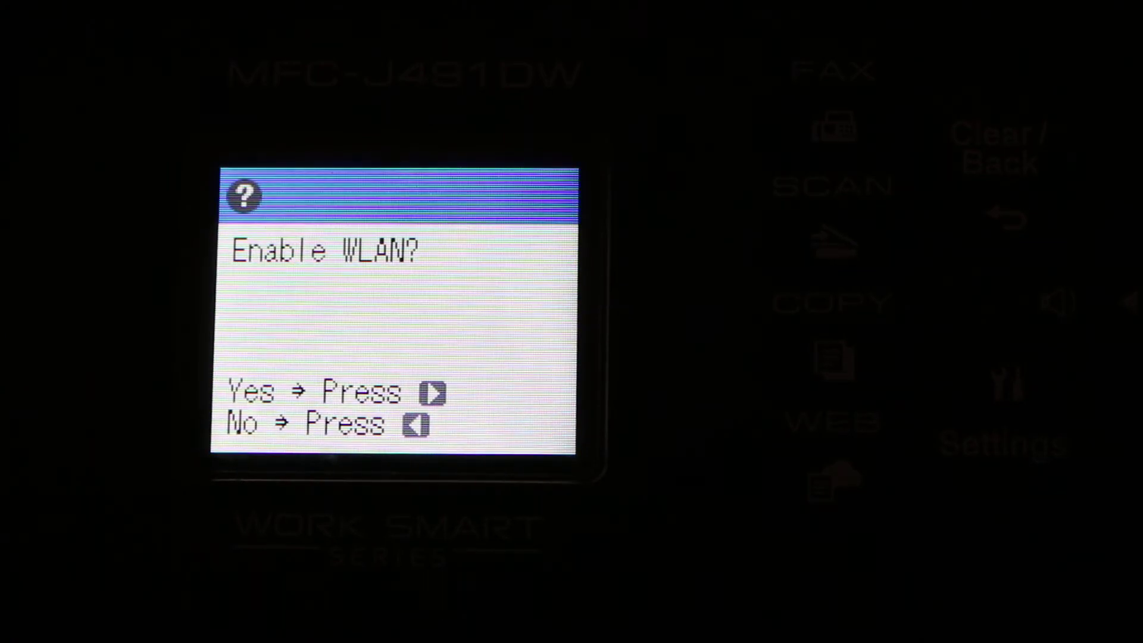